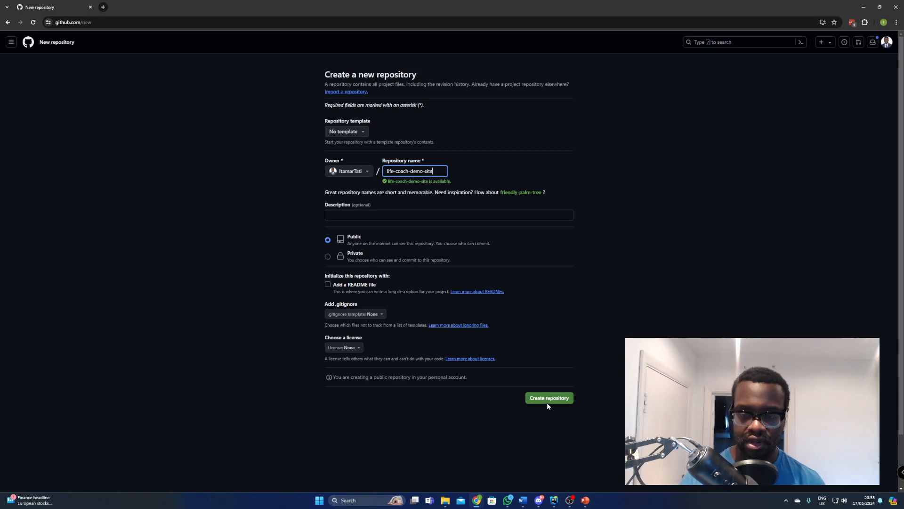
# - Create the public life-coach-demo-site repository and paste the copied life coaching page HTML into a new file
pyautogui.click(548, 404)
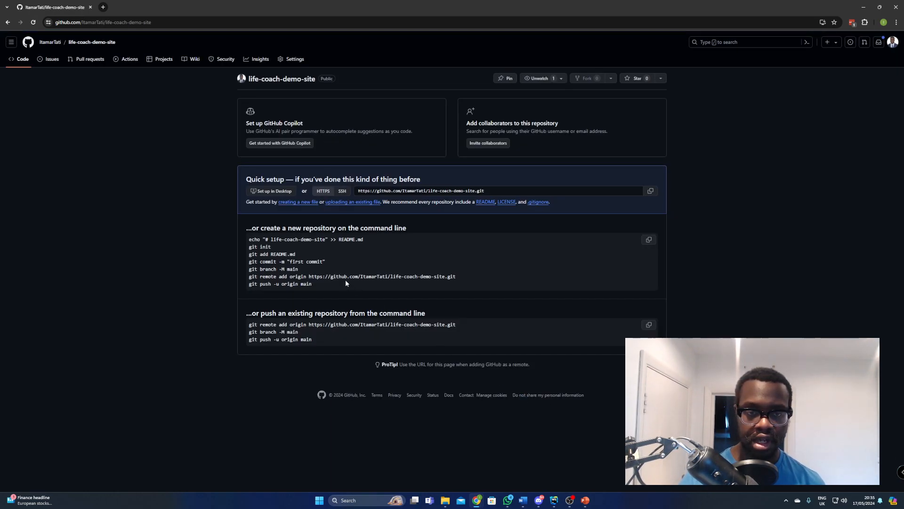
pyautogui.click(301, 204)
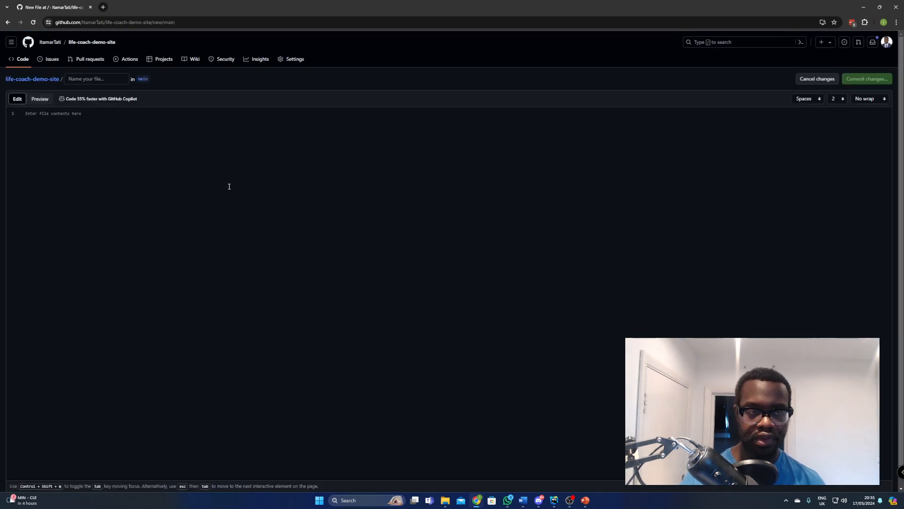
pyautogui.hotkey('ctrl', 'v')
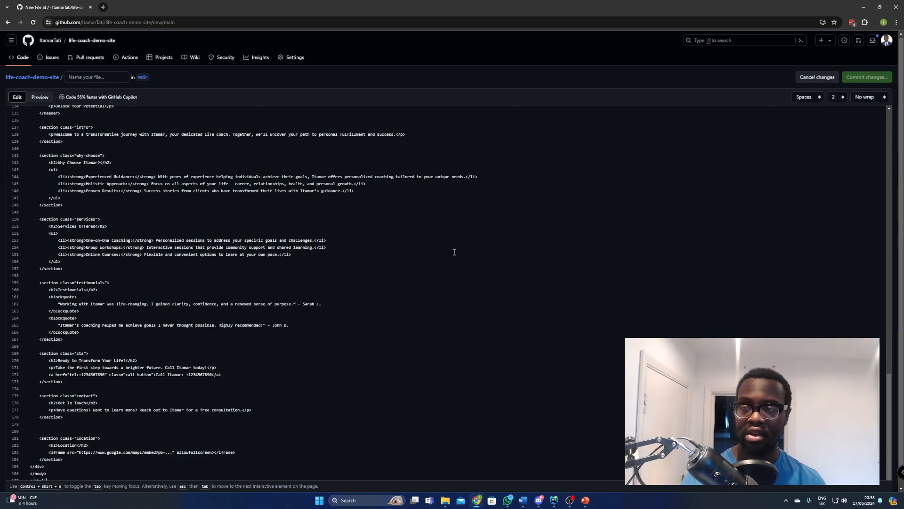
pyautogui.scroll(3, 208, 329)
pyautogui.scroll(10, 212, 312)
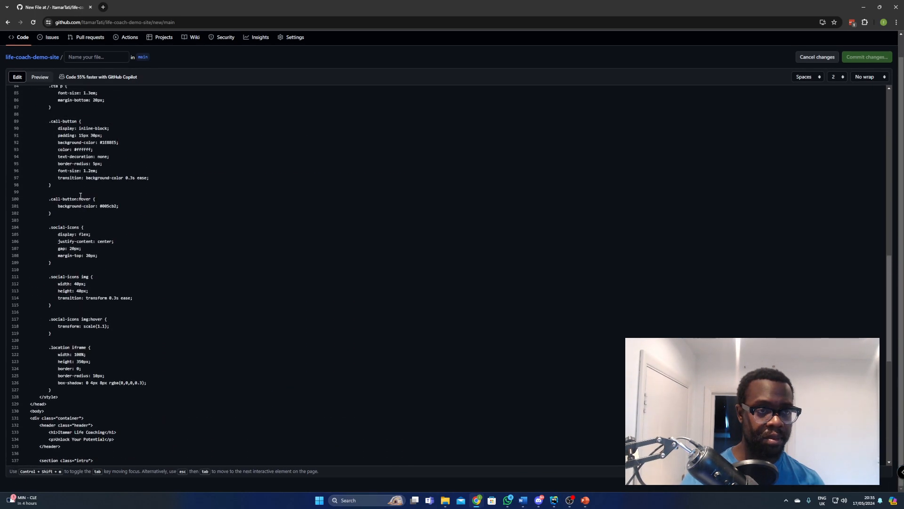
# - Name the new file index.html and commit it to the main branch with the message "Create index.html"
pyautogui.click(105, 79)
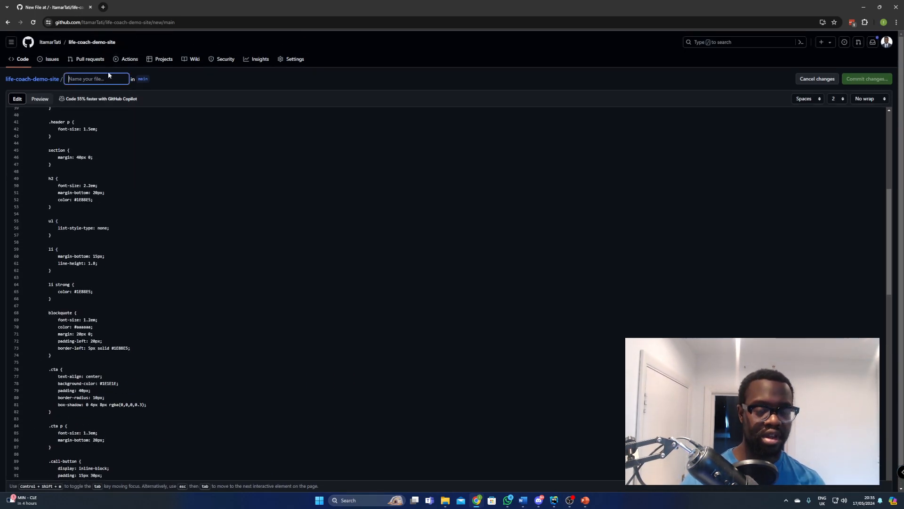
pyautogui.write('index')
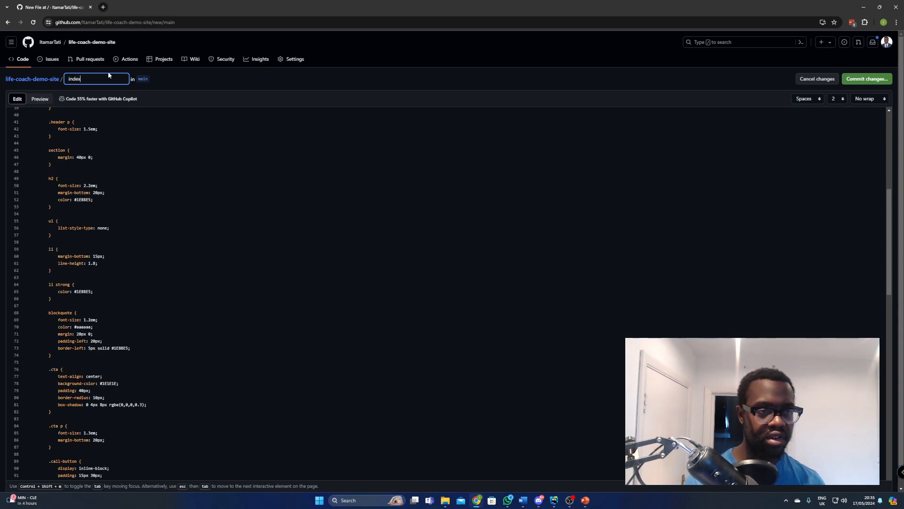
pyautogui.write('.ht')
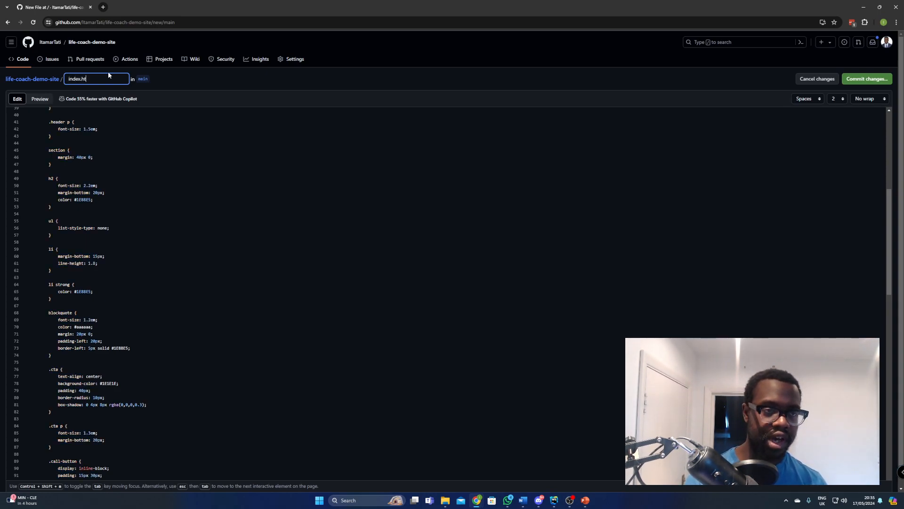
pyautogui.write('ml')
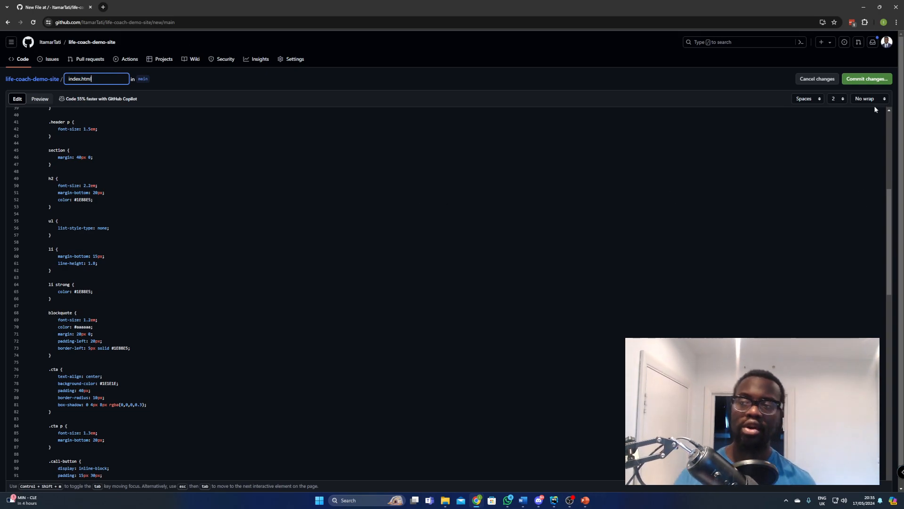
pyautogui.click(861, 81)
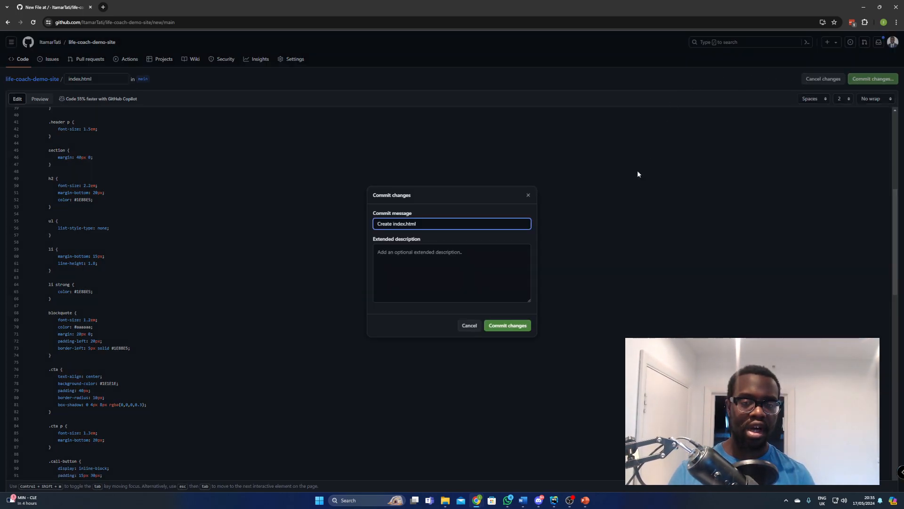
pyautogui.click(502, 327)
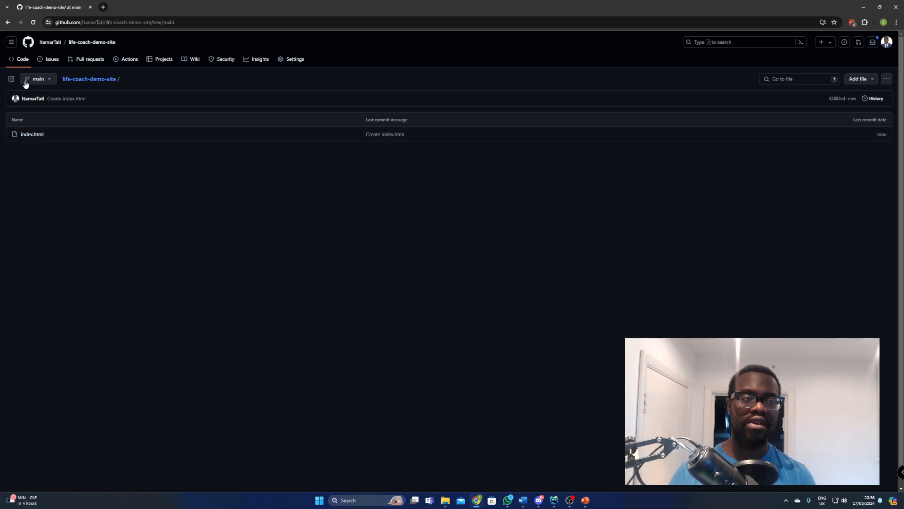
# - Set the build and deployment source of the repository's GitHub Pages to GitHub Actions
pyautogui.click(20, 59)
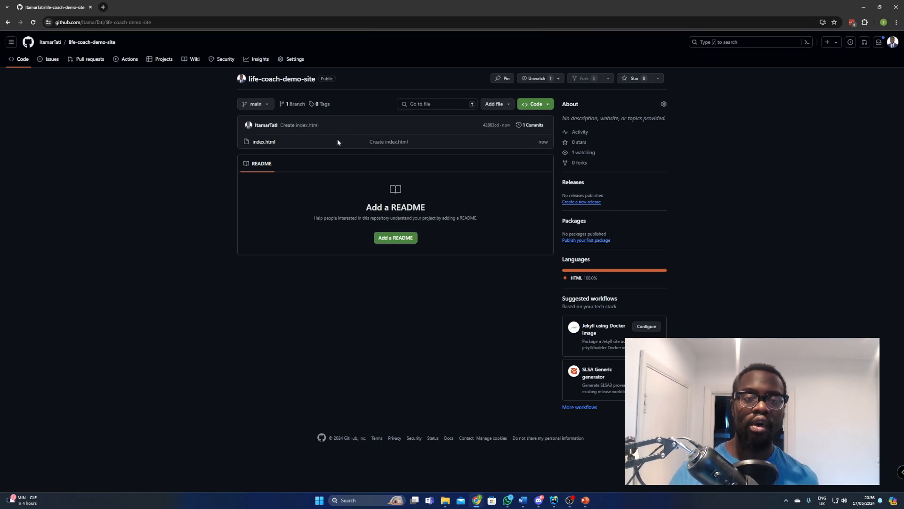
pyautogui.click(296, 60)
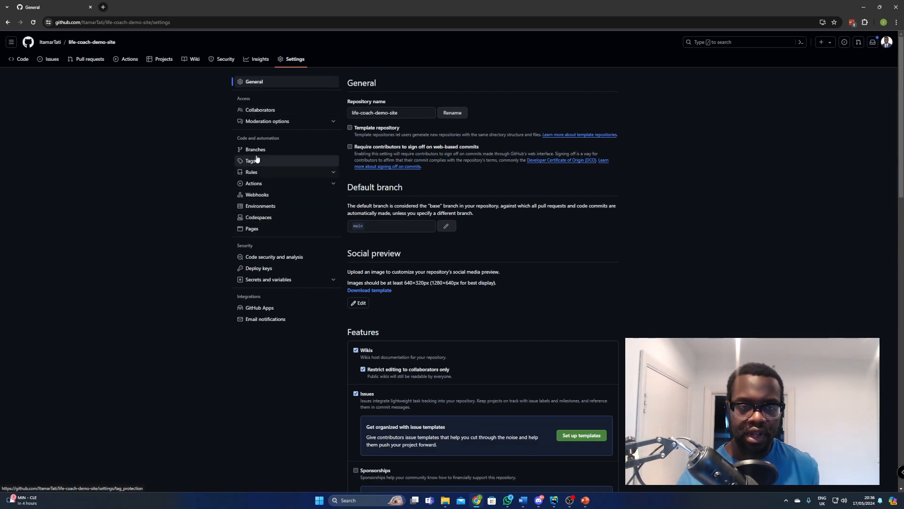
pyautogui.click(260, 229)
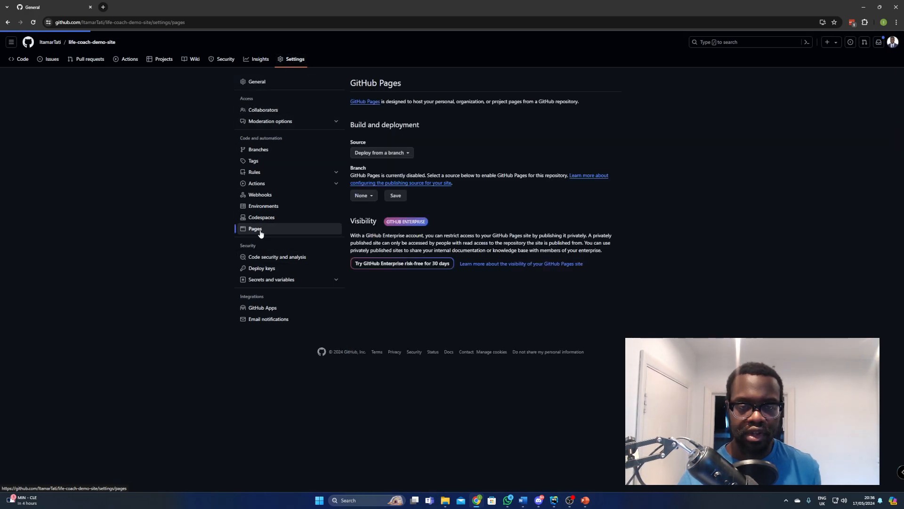
pyautogui.click(378, 153)
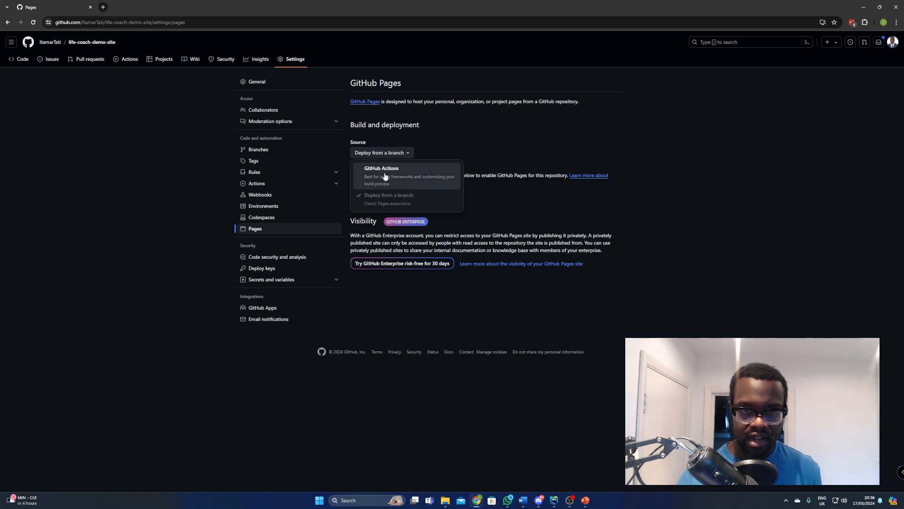
pyautogui.click(385, 175)
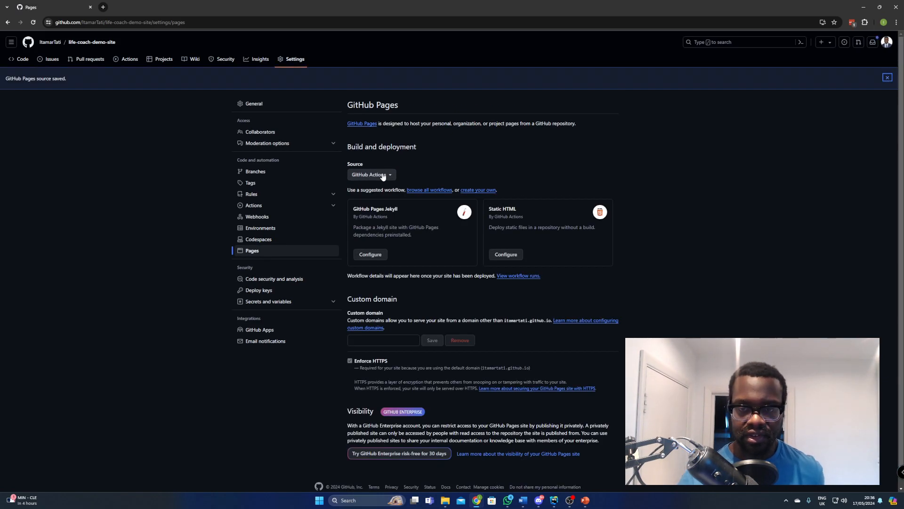
# - Configure the suggested Static HTML workflow and commit its unmodified static.yml file to the main branch
pyautogui.click(505, 255)
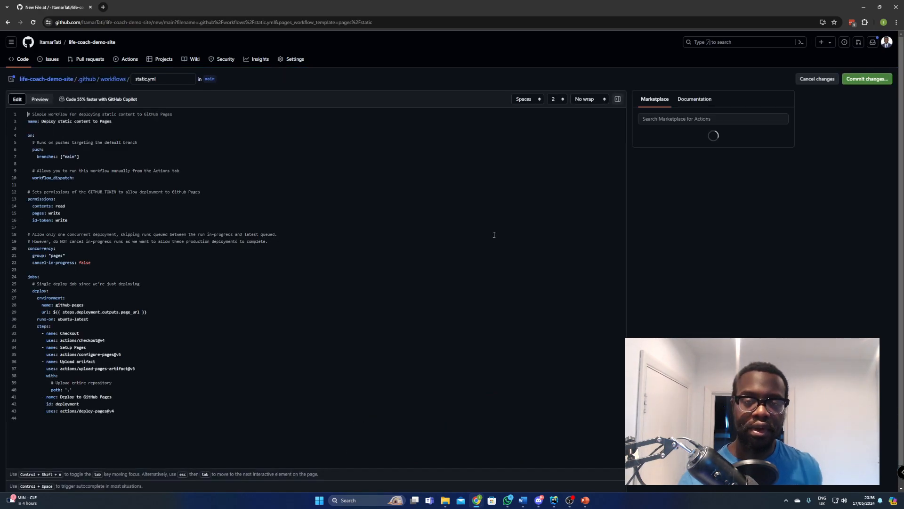
pyautogui.click(865, 80)
pyautogui.click(528, 338)
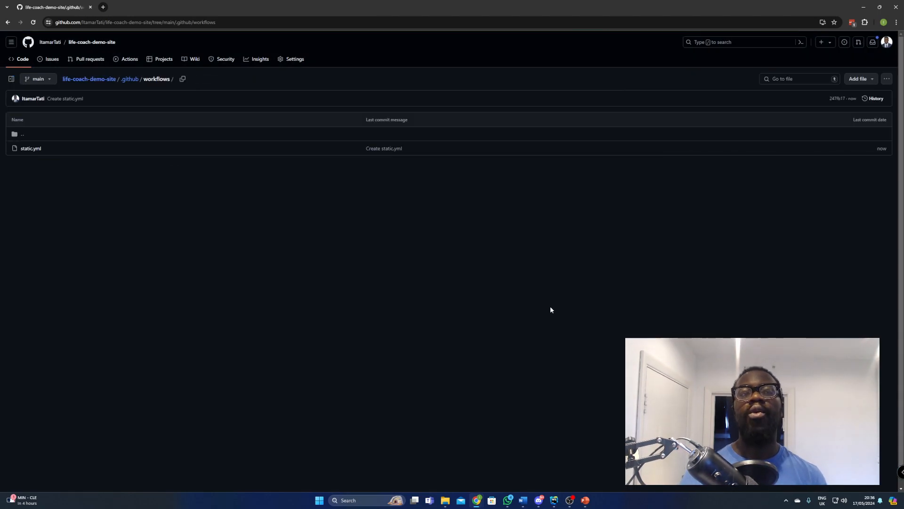
# - Return to the repository's main page and refresh it to check the status of the github-pages deployment
pyautogui.click(23, 61)
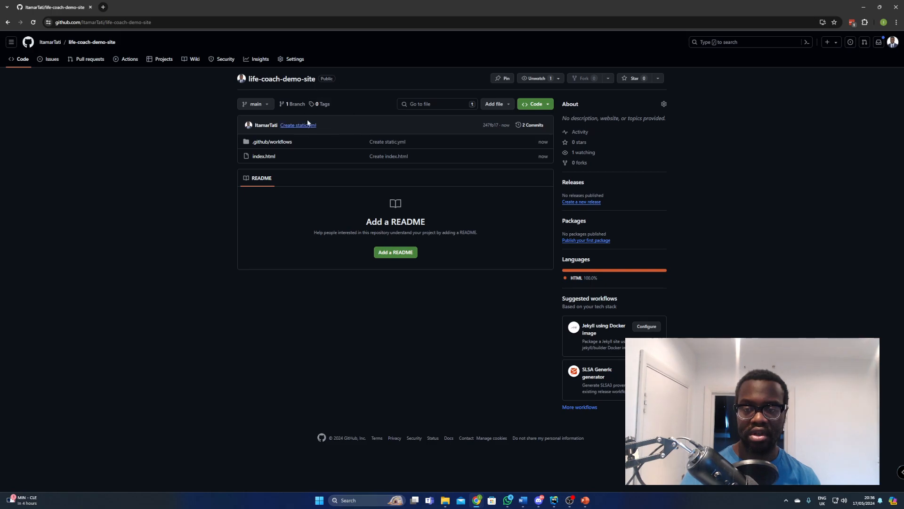
pyautogui.click(34, 22)
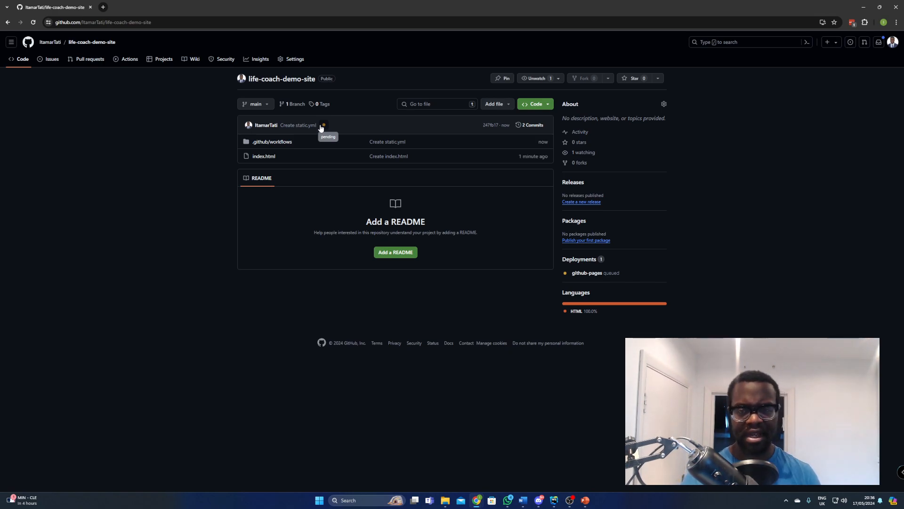
pyautogui.click(31, 23)
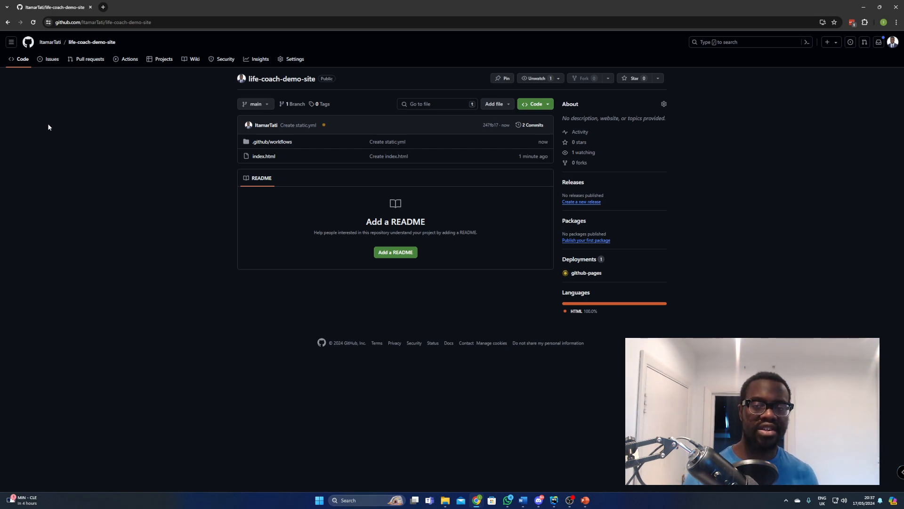
pyautogui.click(33, 23)
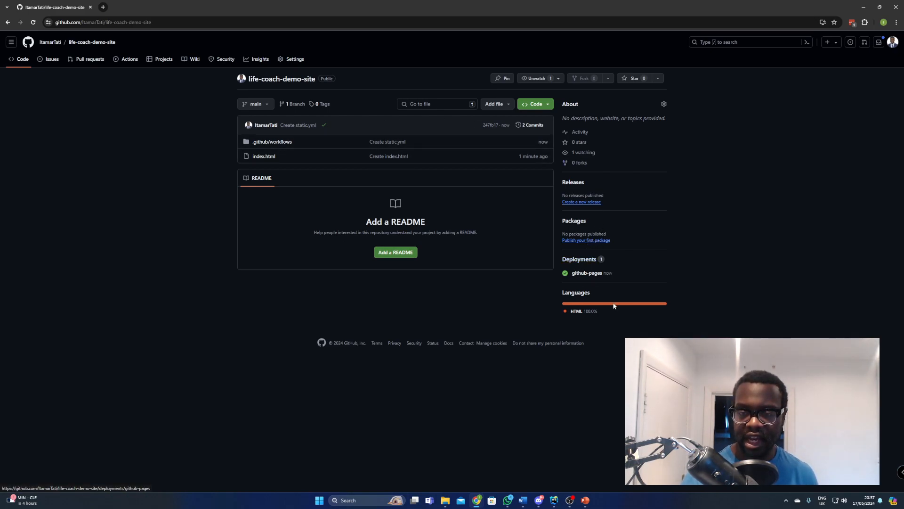
# - Open the live site from the github-pages deployment and review the page from its header down to the location map
pyautogui.click(574, 275)
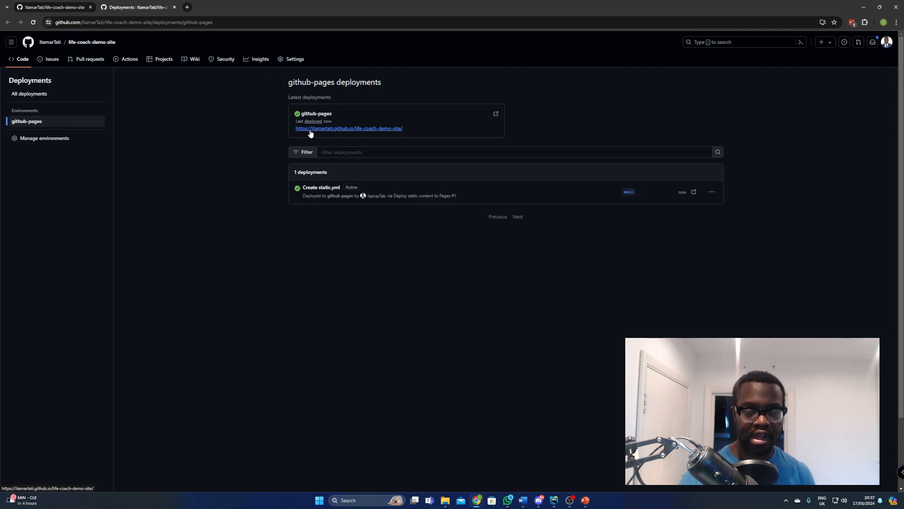
pyautogui.click(310, 131)
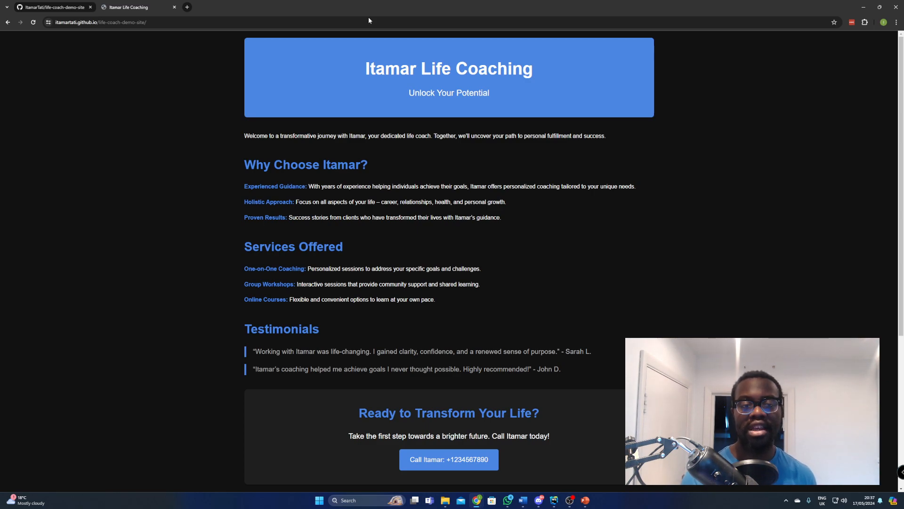
pyautogui.scroll(-5, 389, 54)
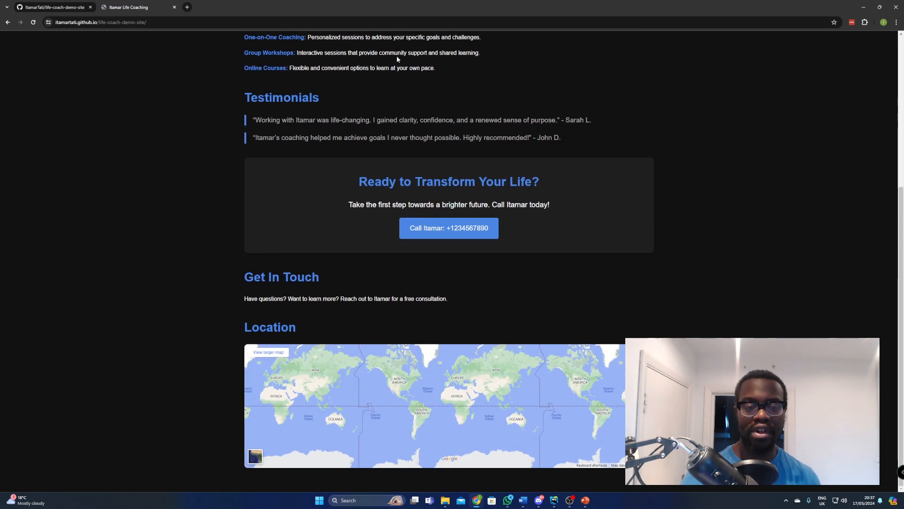
pyautogui.scroll(2, 396, 55)
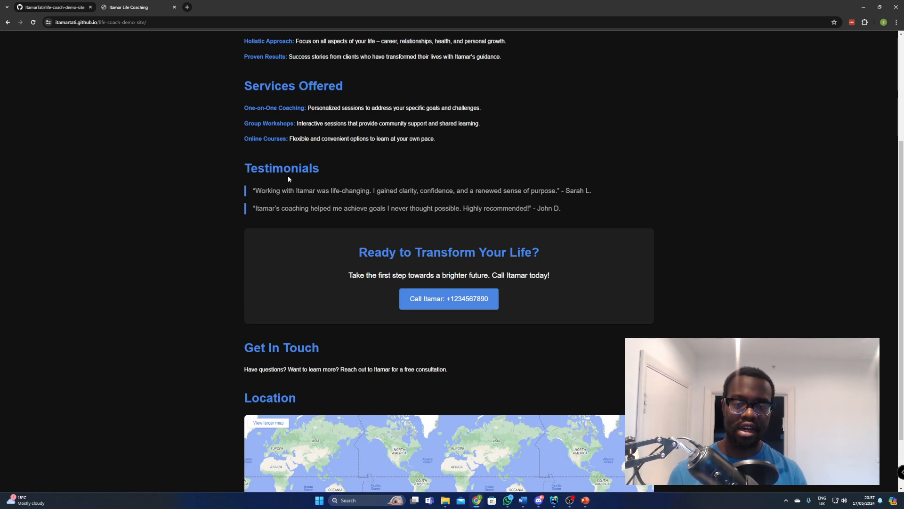
pyautogui.scroll(-1, 440, 301)
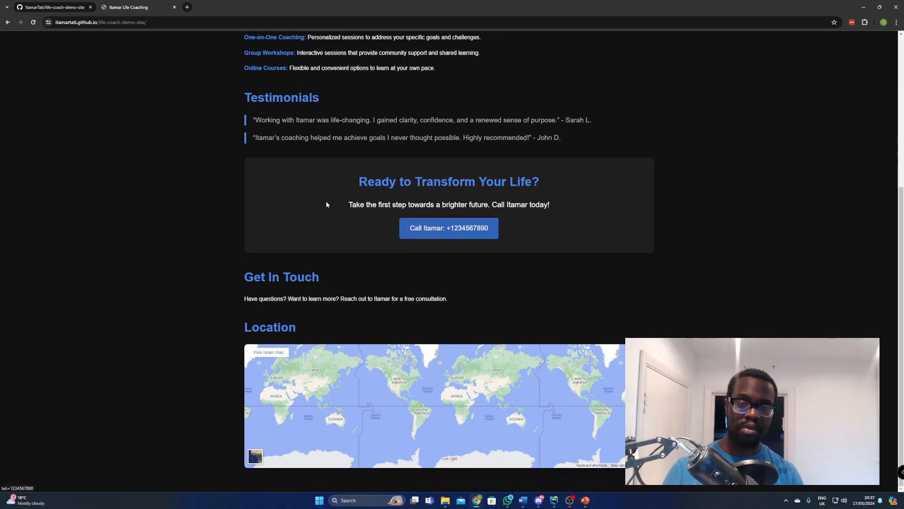
pyautogui.scroll(5, 343, 206)
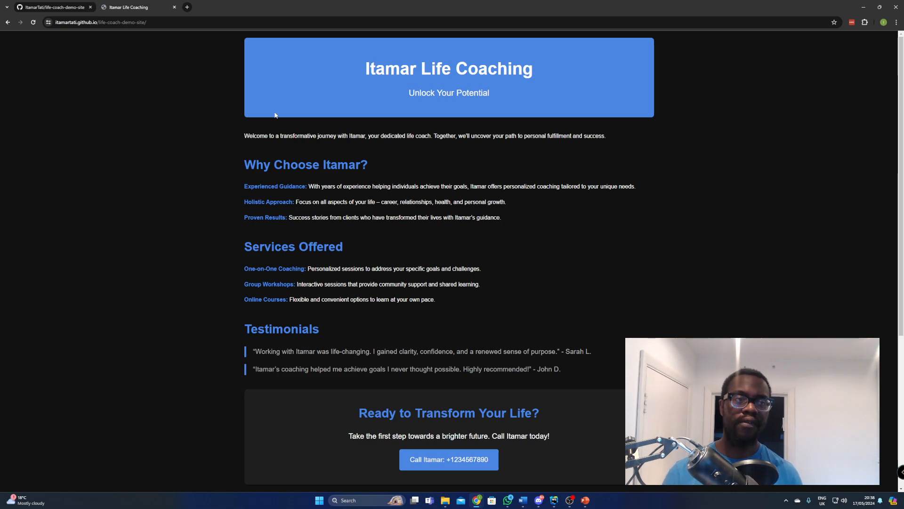
# - Open websitesforlifecoaches.com in a new browser tab
pyautogui.click(187, 7)
pyautogui.write('websitesforlifecoaches.com')
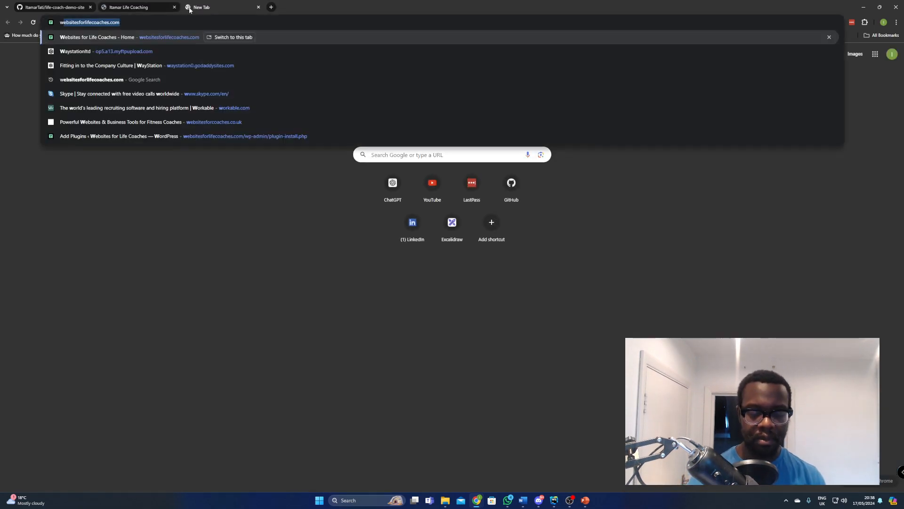
pyautogui.press('Return')
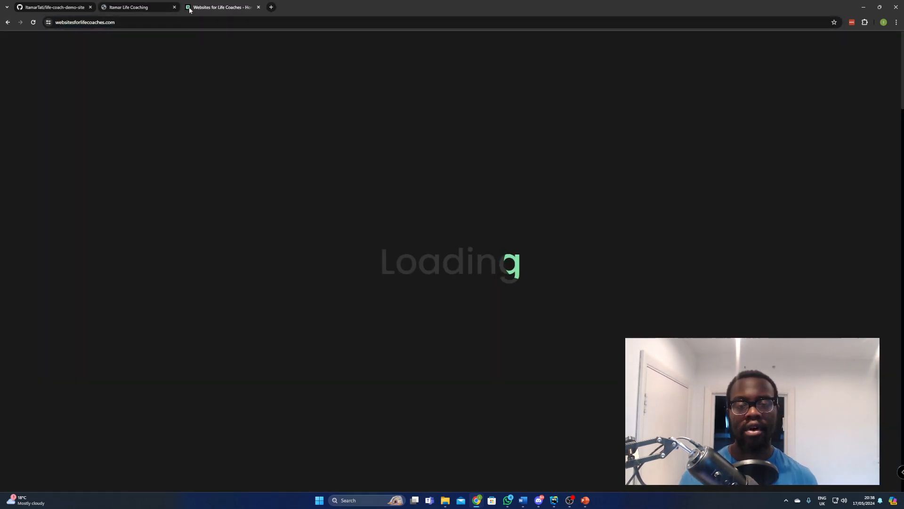